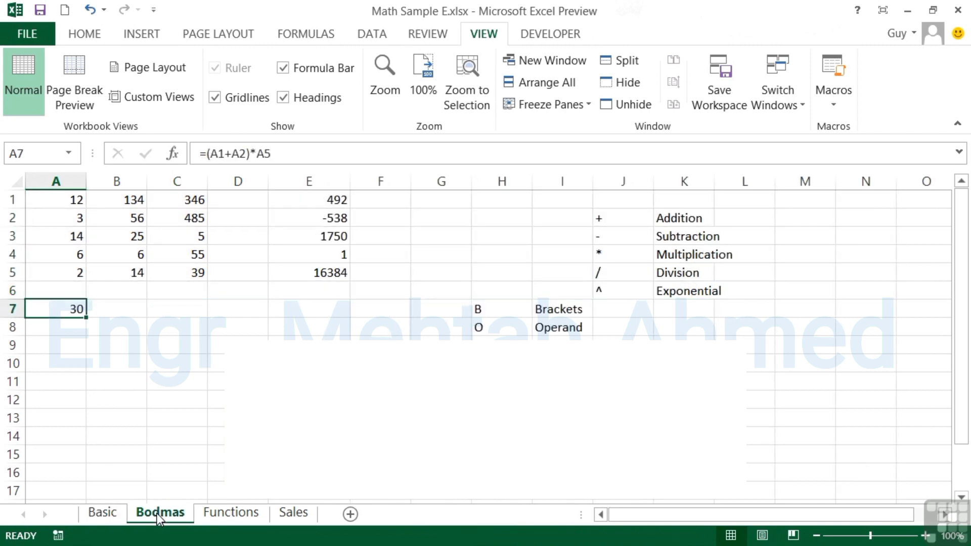
# Step: Examine the formula behind the Cars total in B6 on the Functions sheet
pyautogui.click(235, 515)
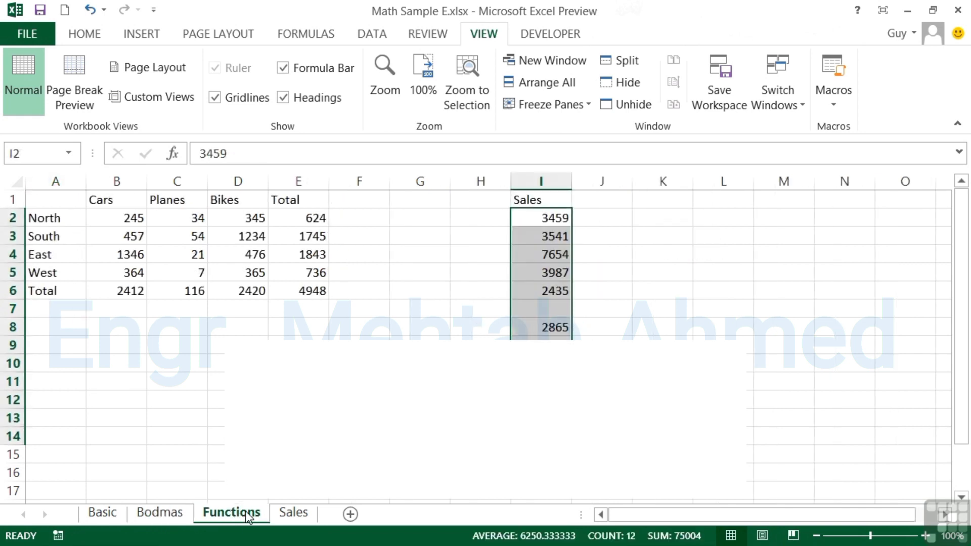
pyautogui.doubleClick(141, 292)
pyautogui.press('Escape')
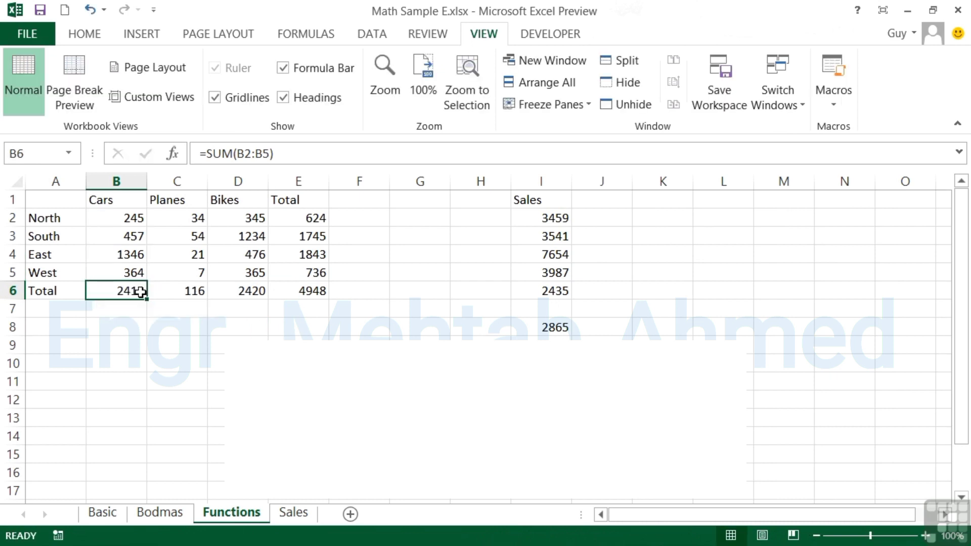
# Step: On the Sales sheet, examine the Banana row's total formula in D9 and its quantity in C9
pyautogui.click(302, 517)
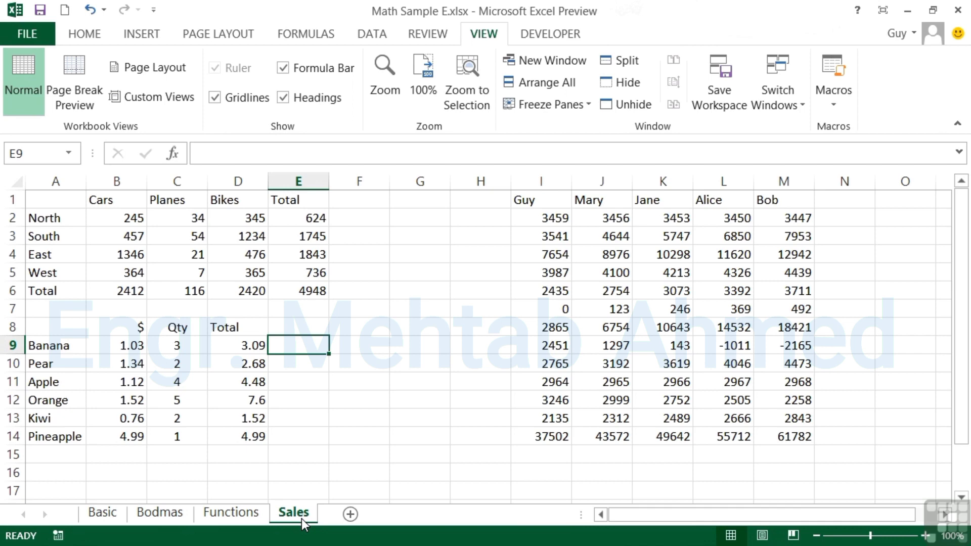
pyautogui.click(249, 345)
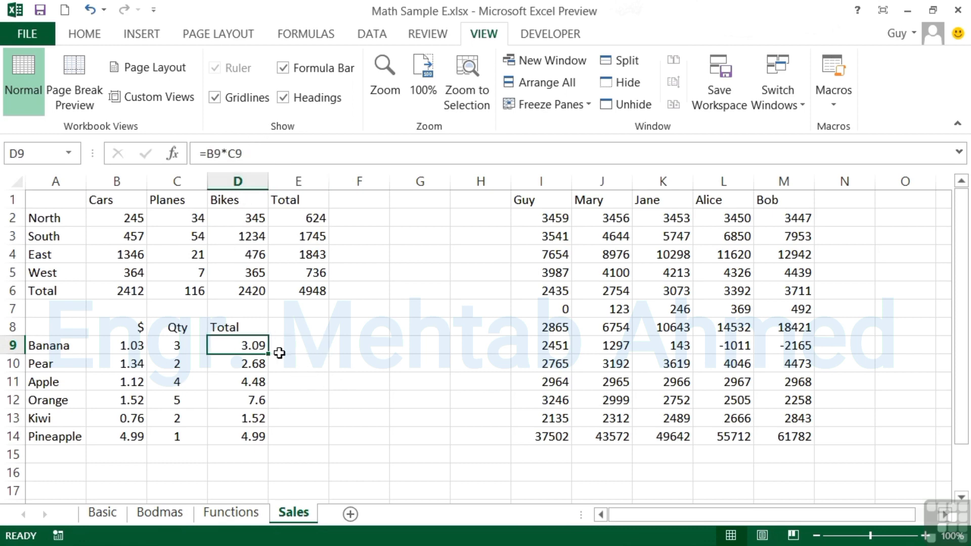
pyautogui.click(194, 345)
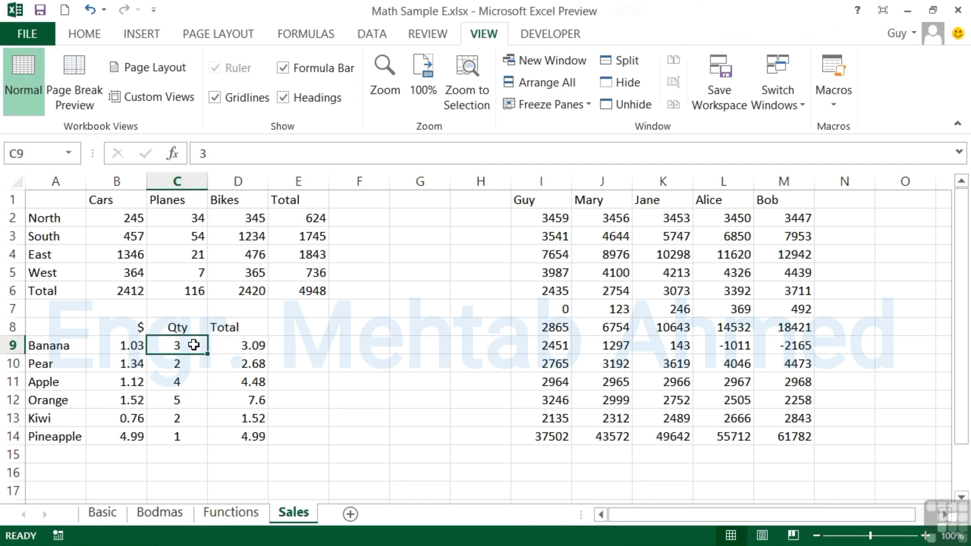
# Step: Overwrite the Orange total formula in D12 with the fixed value 7.6
pyautogui.click(257, 401)
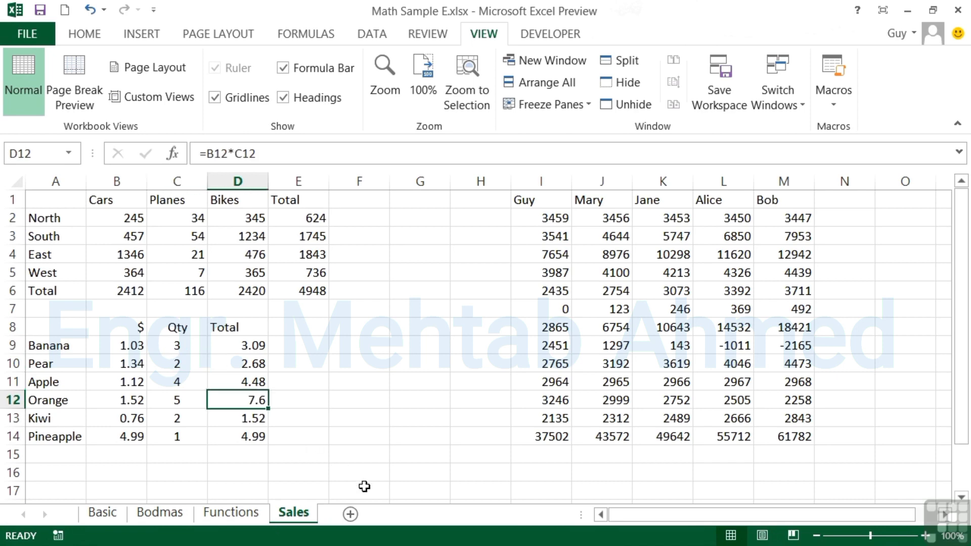
pyautogui.write('7.6')
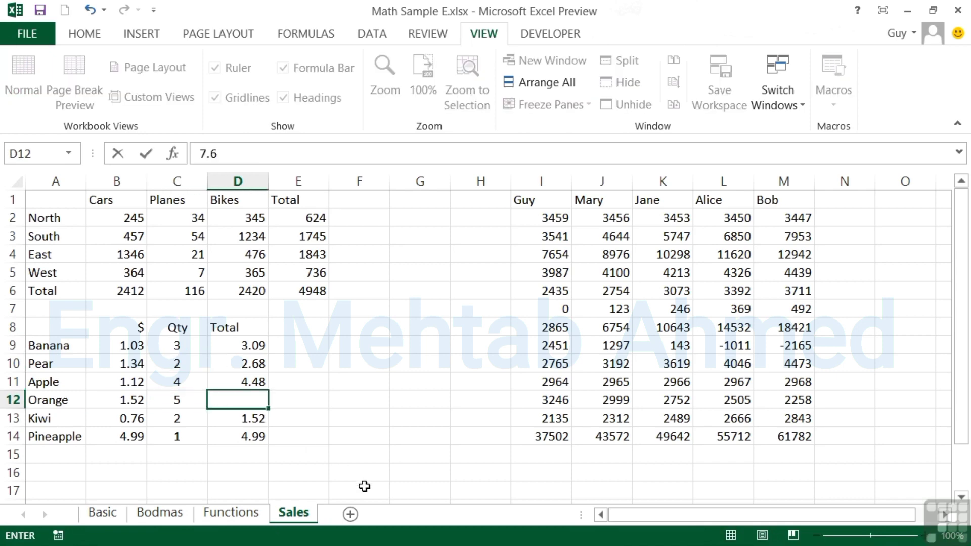
pyautogui.press('Return')
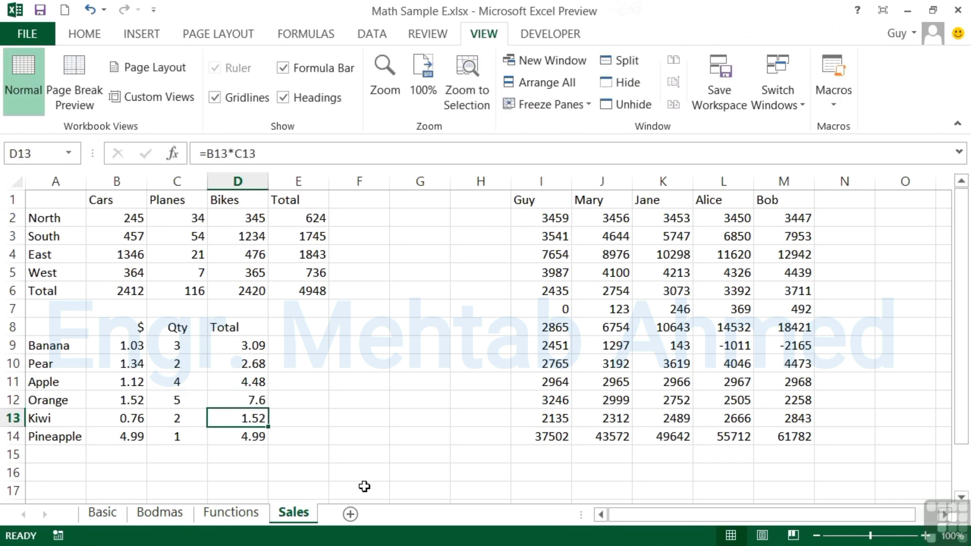
# Step: Set the Orange quantity in C12 to 10
pyautogui.click(177, 396)
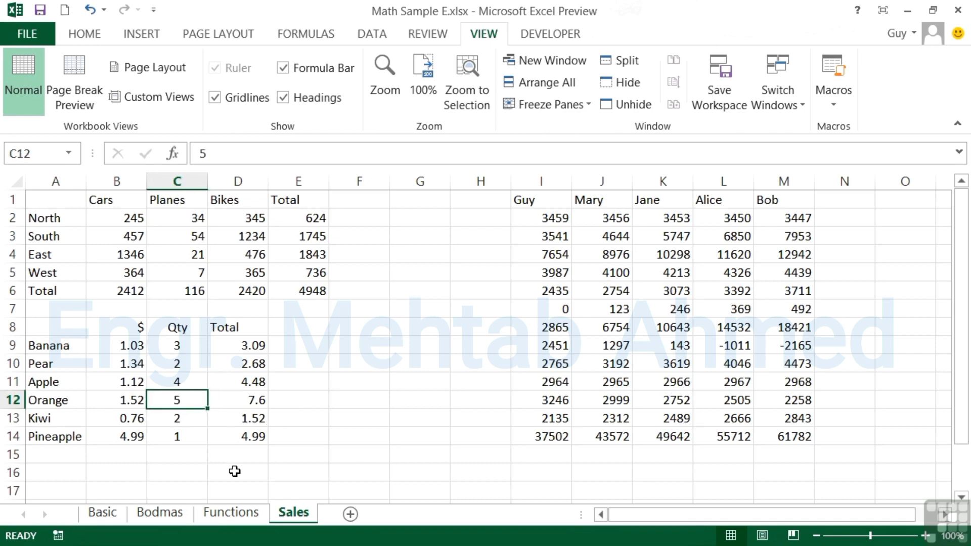
pyautogui.press('F2')
pyautogui.press('BackSpace')
pyautogui.write('10')
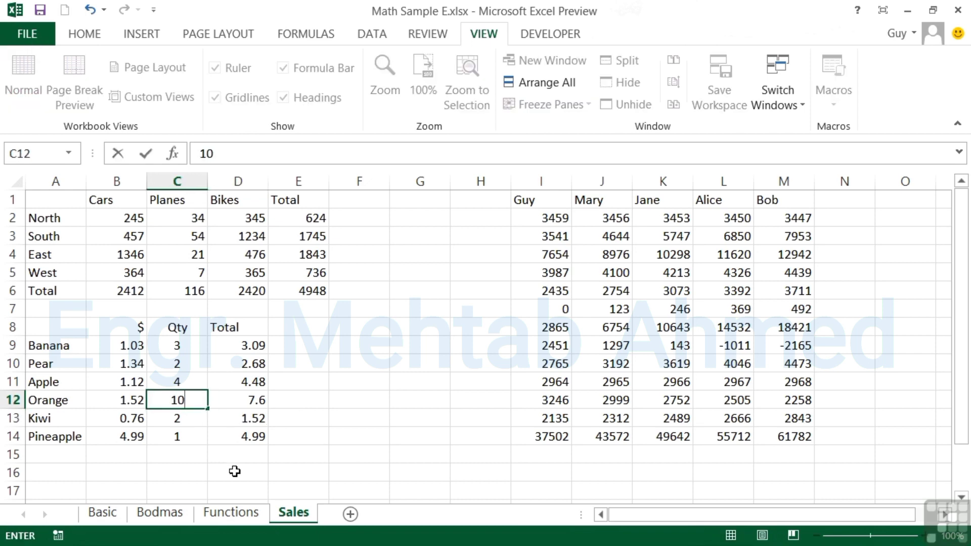
pyautogui.press('Tab')
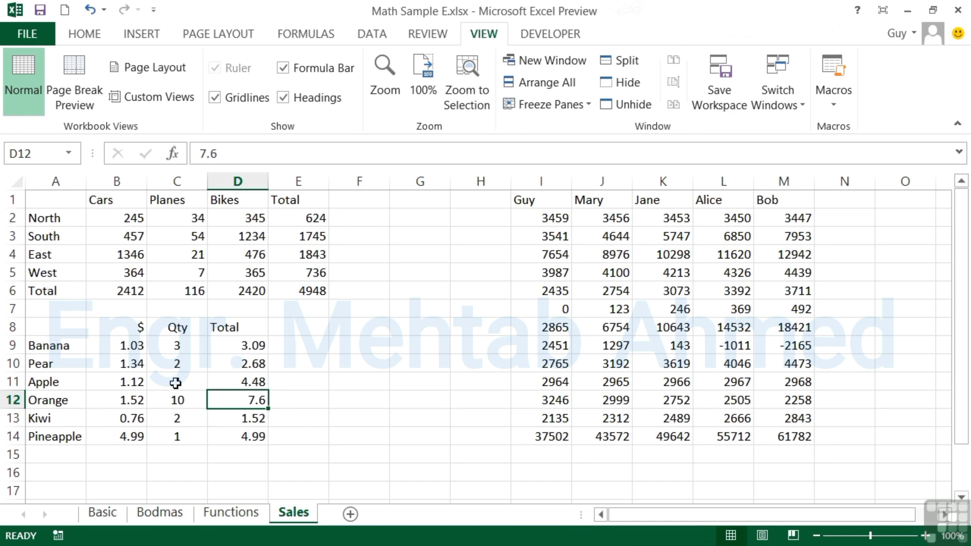
# Step: Set the Apple quantity in C11 to 6
pyautogui.click(174, 382)
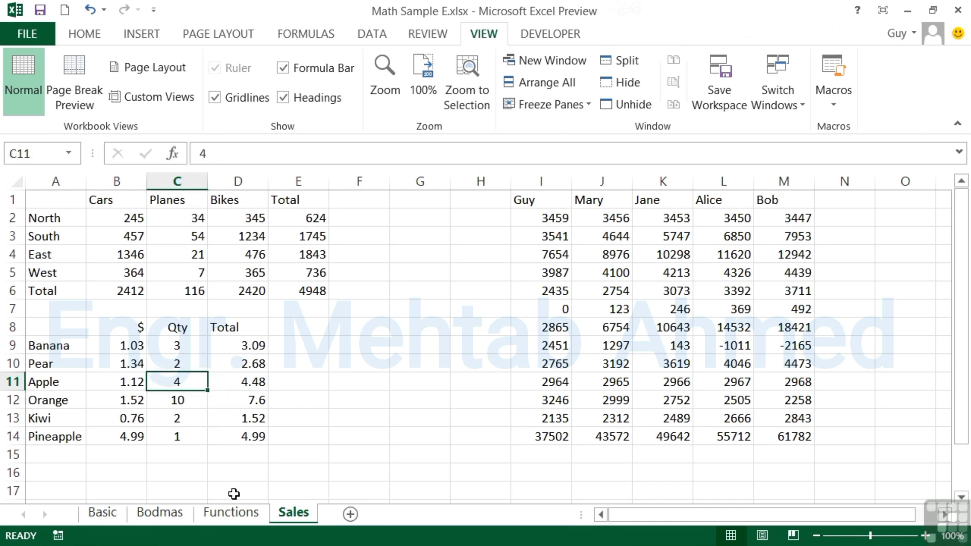
pyautogui.write('6')
pyautogui.press('Tab')
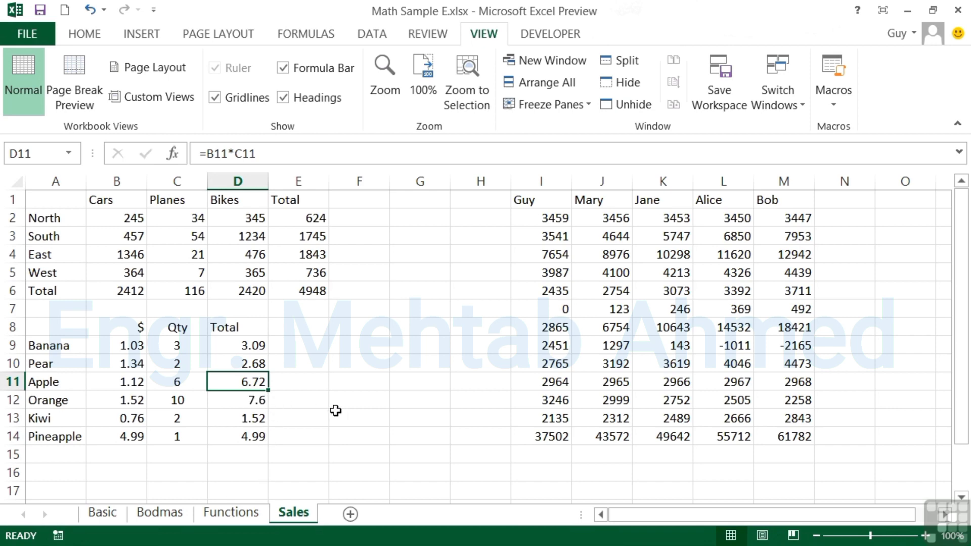
# Step: Display the sheet's formulas instead of results and examine the totals in B6, D6, D9 and D12
pyautogui.click(241, 400)
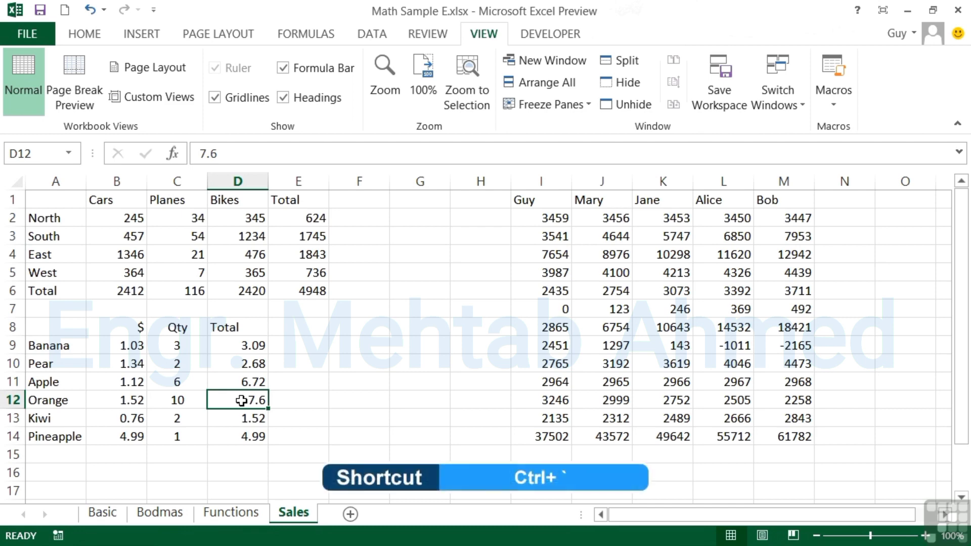
pyautogui.hotkey('ctrl', '`')
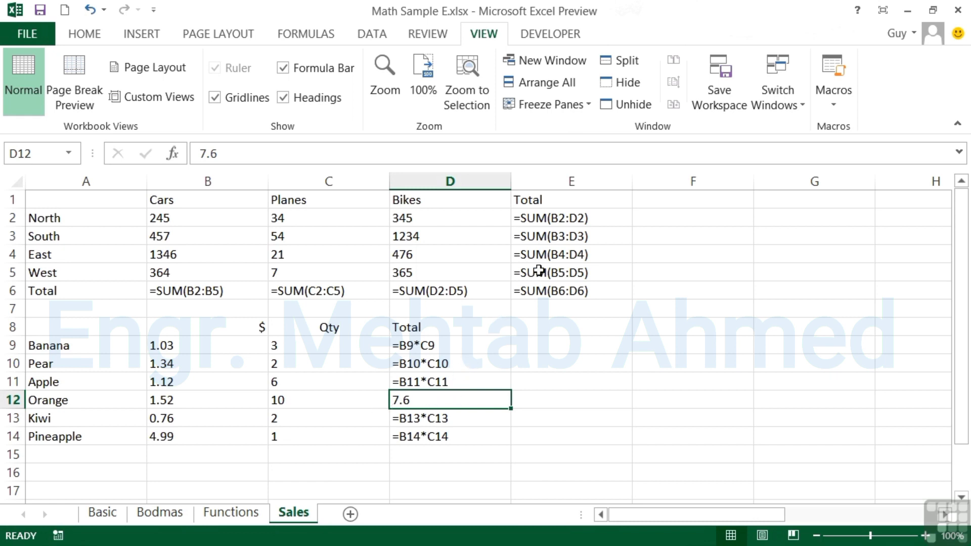
pyautogui.click(206, 290)
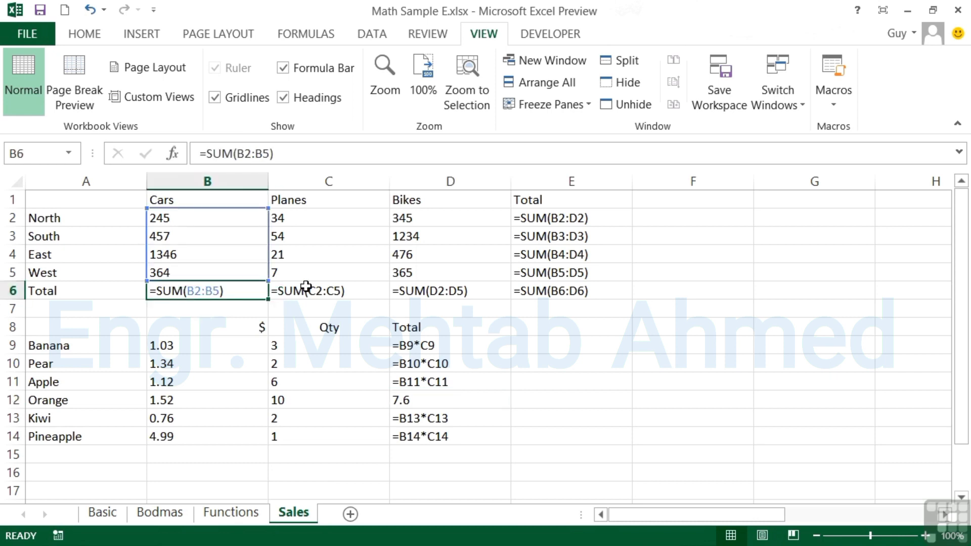
pyautogui.click(465, 290)
pyautogui.click(437, 346)
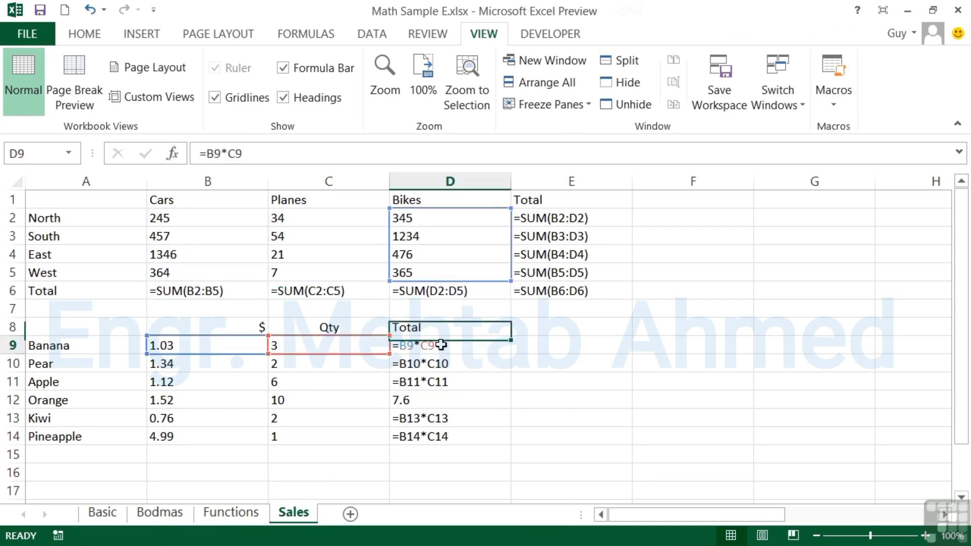
pyautogui.click(435, 401)
# Step: Fill the Apple total formula from D11 down into D12 and switch the sheet back to calculated results
pyautogui.click(444, 380)
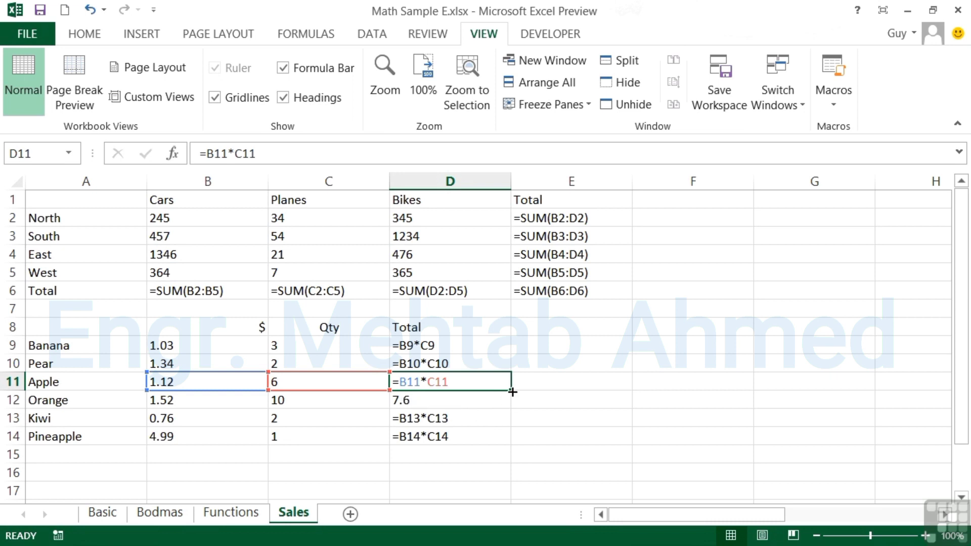
pyautogui.moveTo(512, 392); pyautogui.dragTo(512, 410)
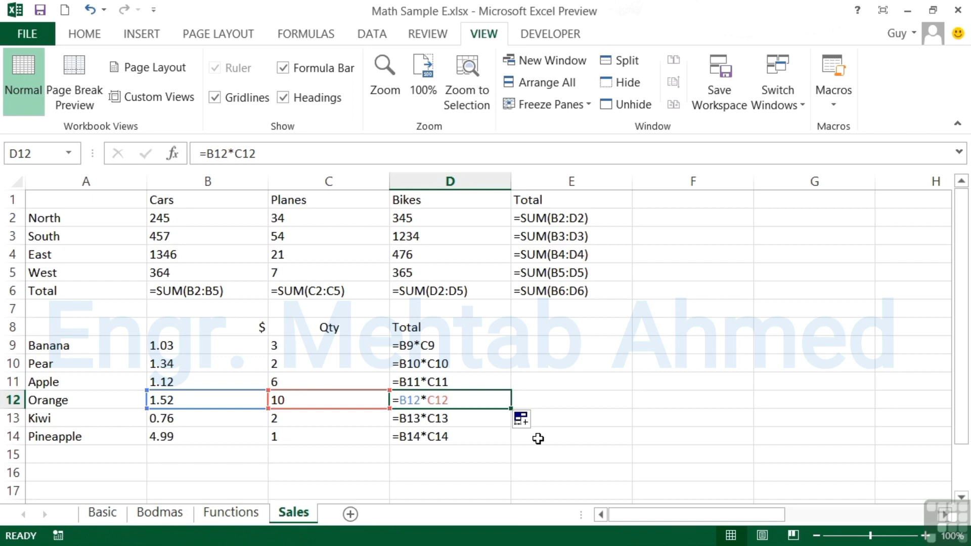
pyautogui.hotkey('ctrl', '`')
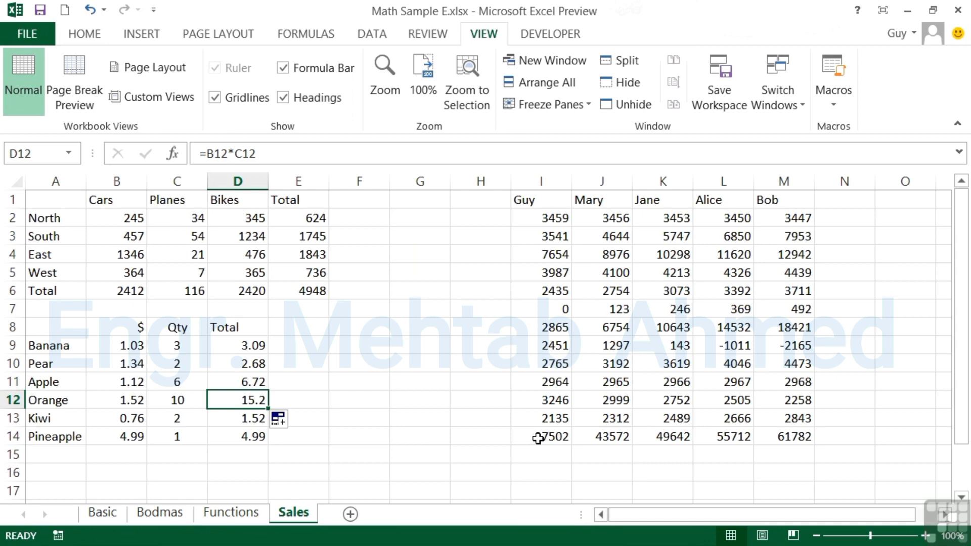
# Step: Display the formulas again to review the columns further along the Sales sheet, and return to calculated results
pyautogui.hotkey('ctrl', '`')
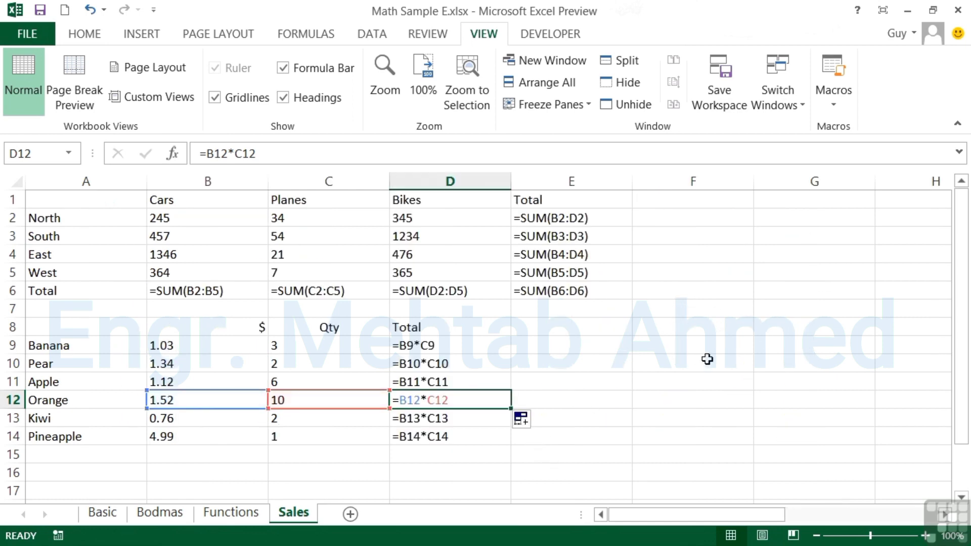
pyautogui.moveTo(724, 514); pyautogui.dragTo(878, 515)
pyautogui.hotkey('ctrl', '`')
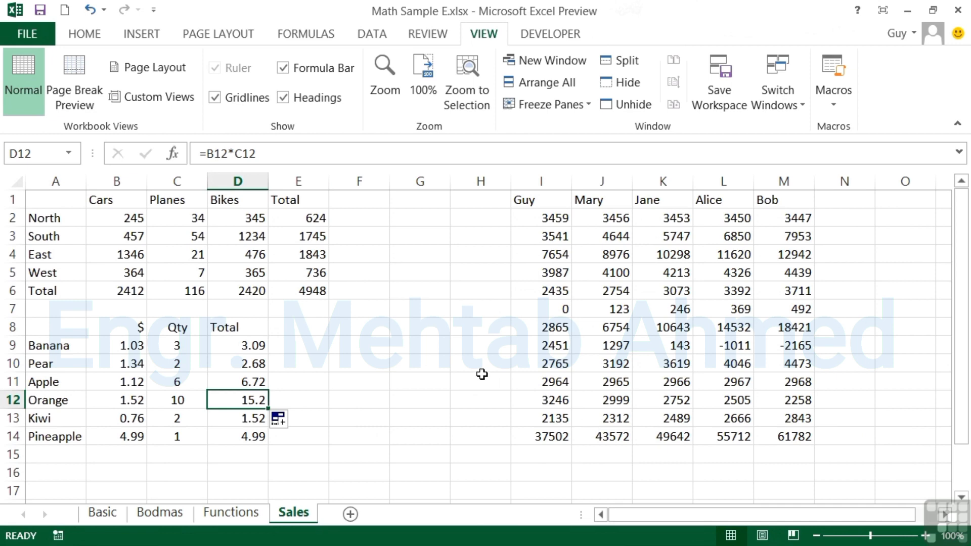
# Step: Enable "Show formulas in cells instead of their calculated results" for the Sales sheet in the advanced options, and switch back to results
pyautogui.click(43, 31)
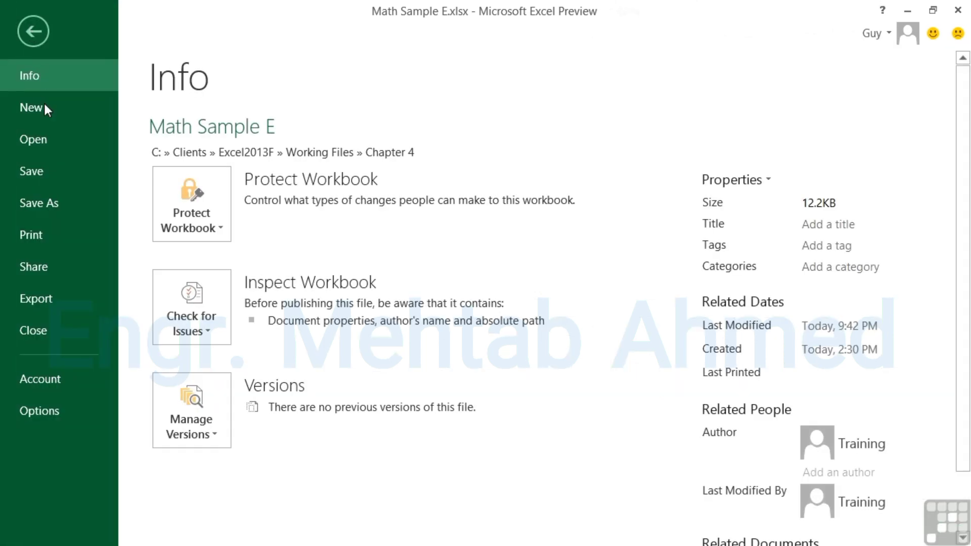
pyautogui.click(47, 404)
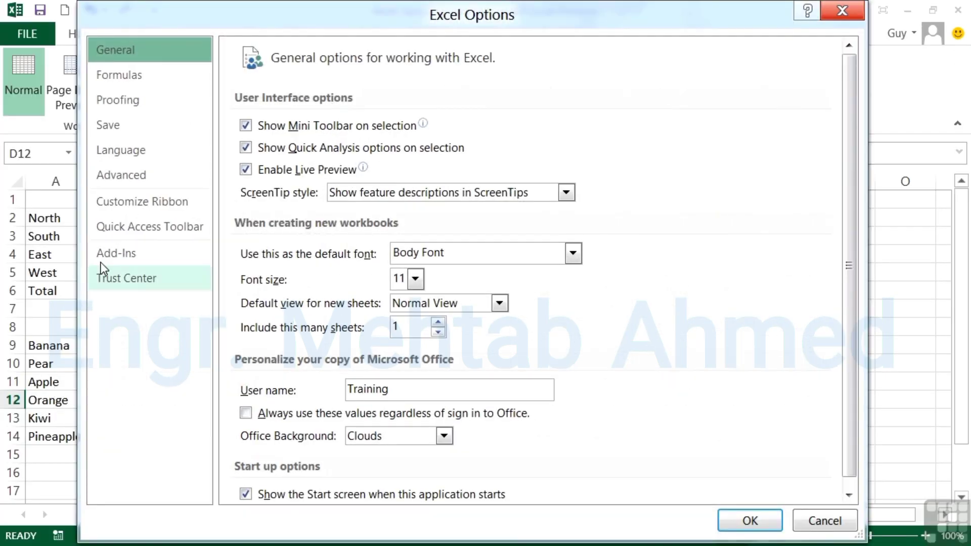
pyautogui.click(121, 175)
pyautogui.scroll(-10, 561, 295)
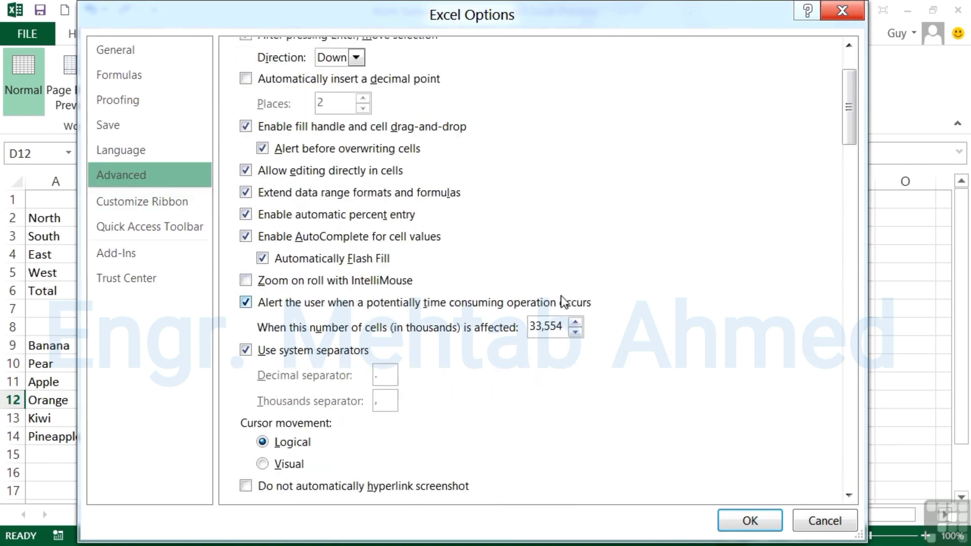
pyautogui.scroll(-10, 560, 295)
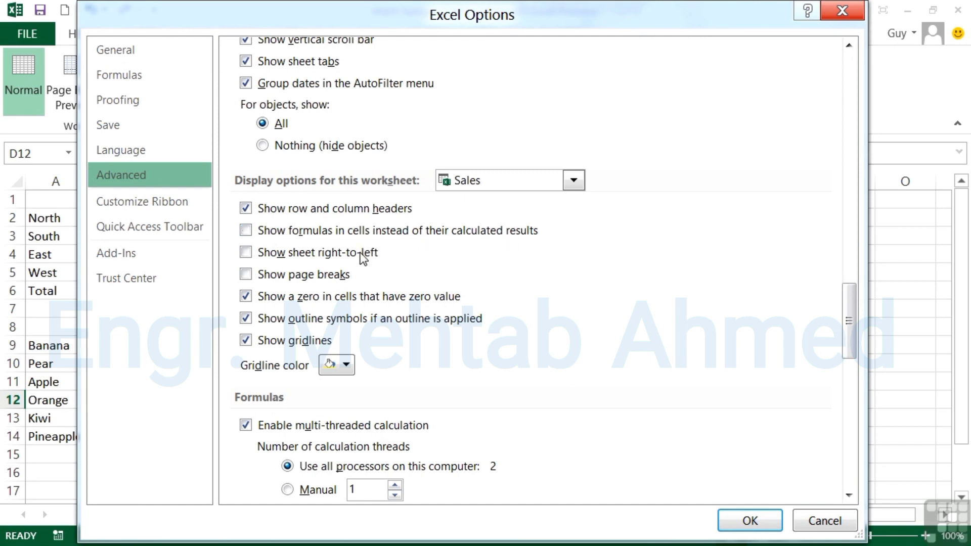
pyautogui.click(246, 231)
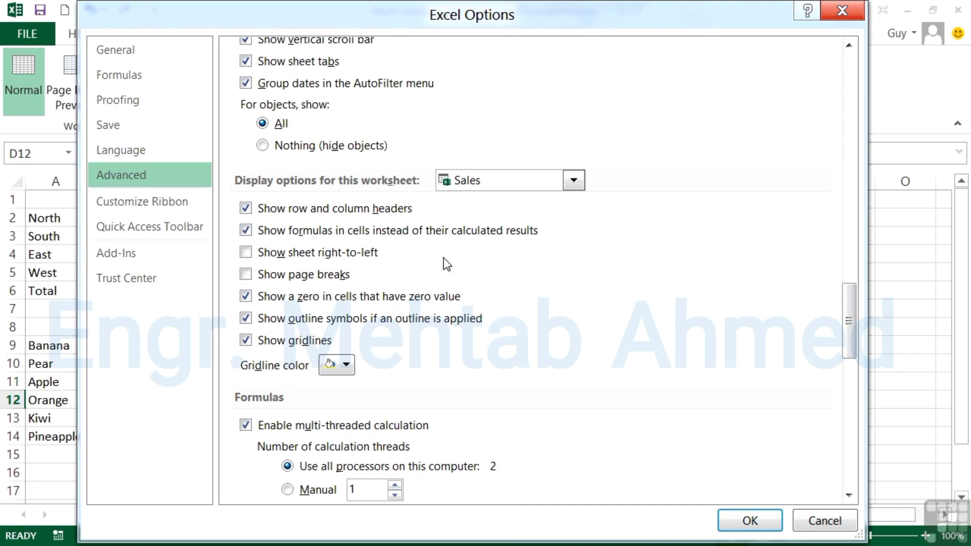
pyautogui.click(761, 519)
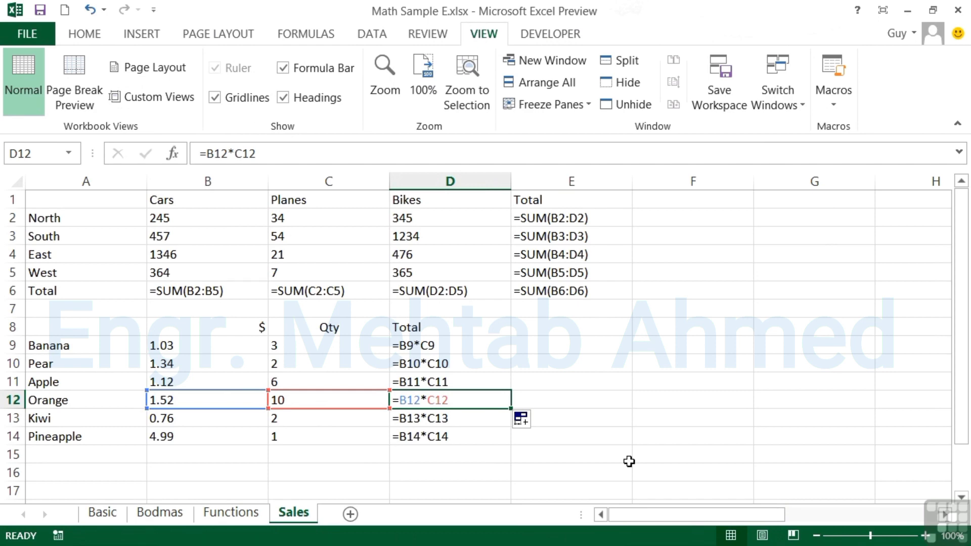
pyautogui.hotkey('ctrl', '`')
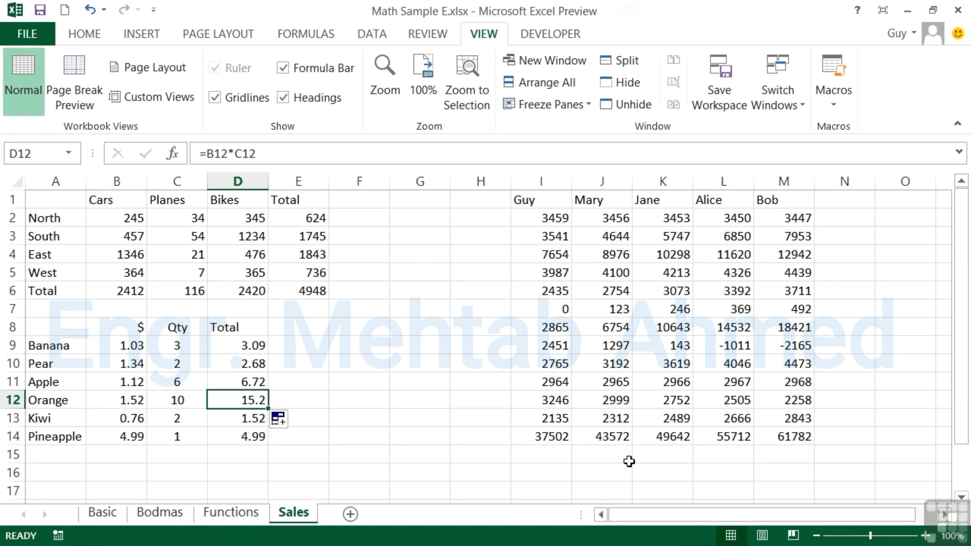
# Step: Enter =FORMULATEXT(E6) in F6 to show the grand total's formula as text beside it
pyautogui.press('Right')
pyautogui.press('Up')
pyautogui.press('Up')
pyautogui.press('Up')
pyautogui.press('Up')
pyautogui.press('Up')
pyautogui.press('Up')
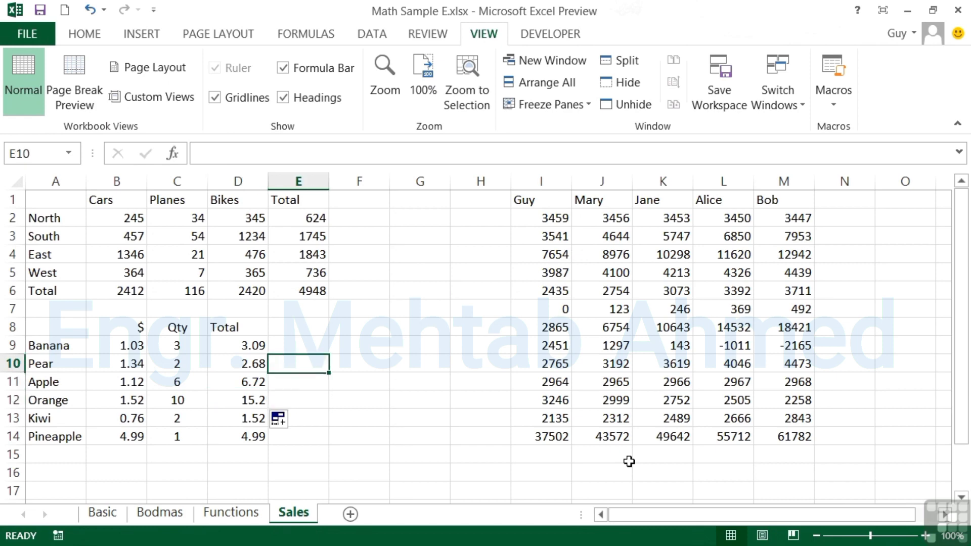
pyautogui.press('Right')
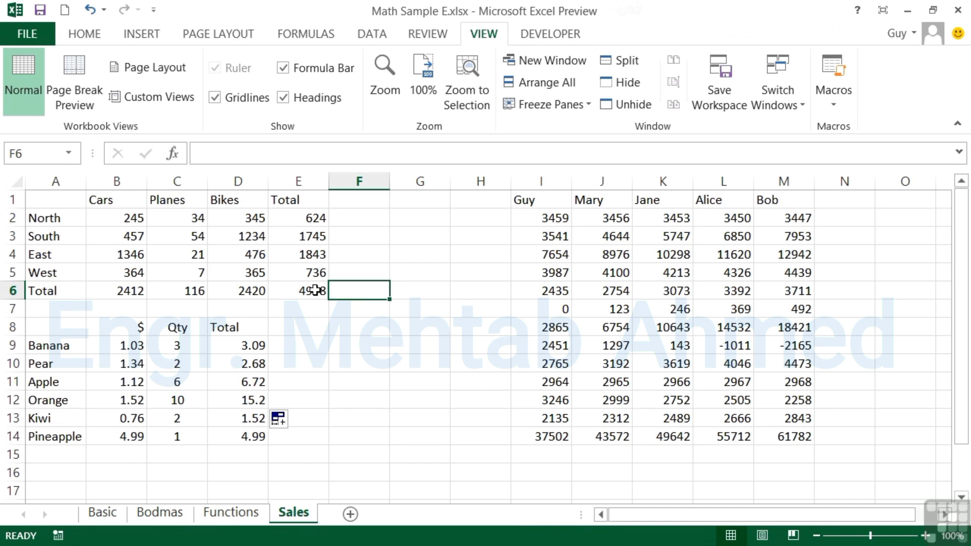
pyautogui.write('=formul')
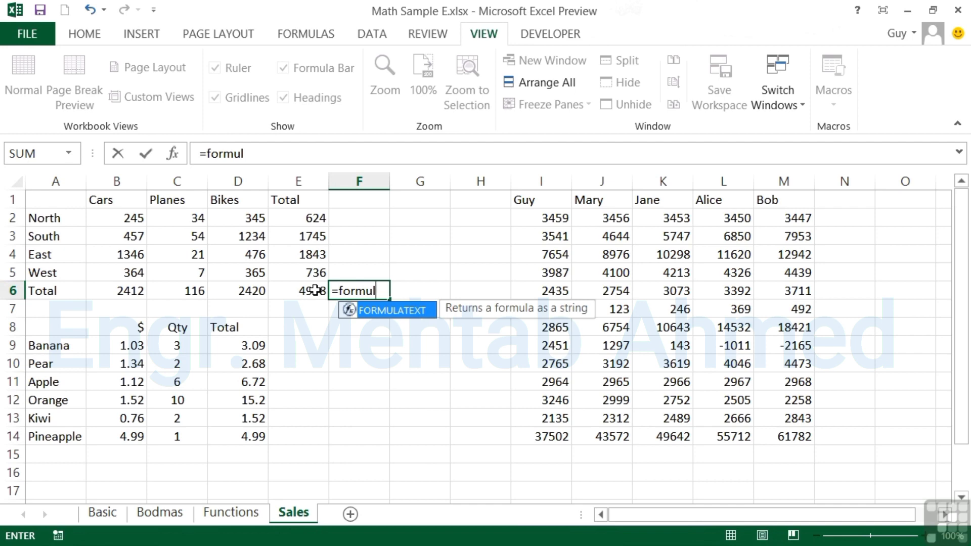
pyautogui.doubleClick(372, 311)
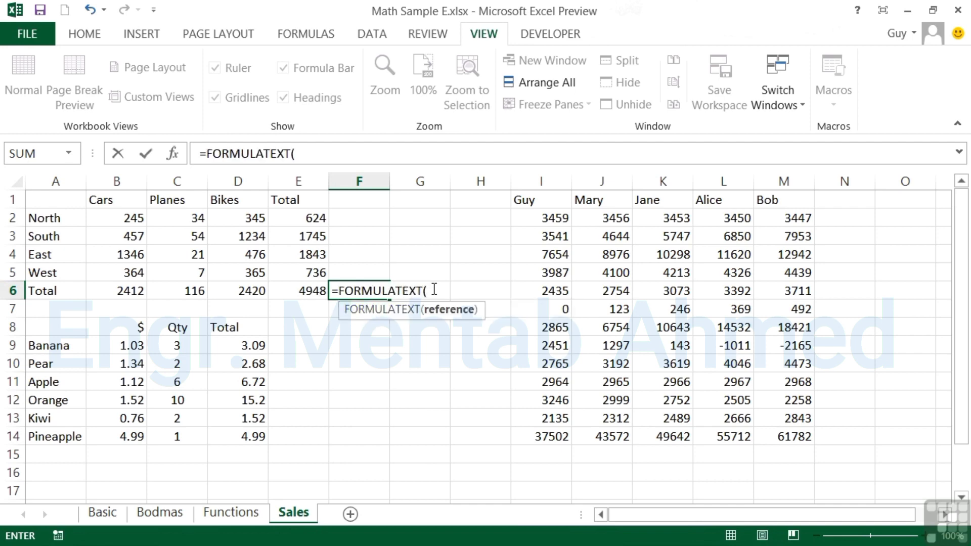
pyautogui.click(296, 295)
pyautogui.write(')')
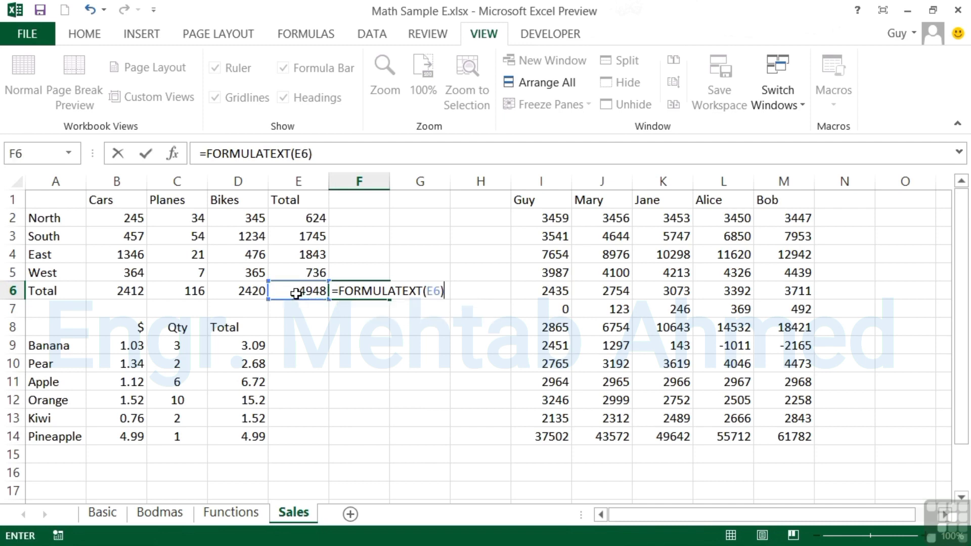
pyautogui.press('Return')
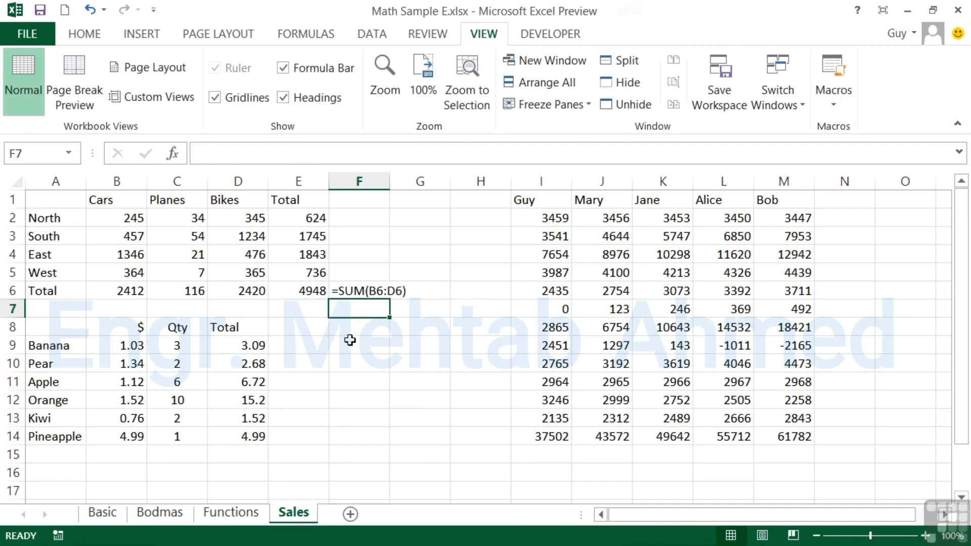
# Step: Widen column F so the formula text in F6 fits inside its own column
pyautogui.click(374, 290)
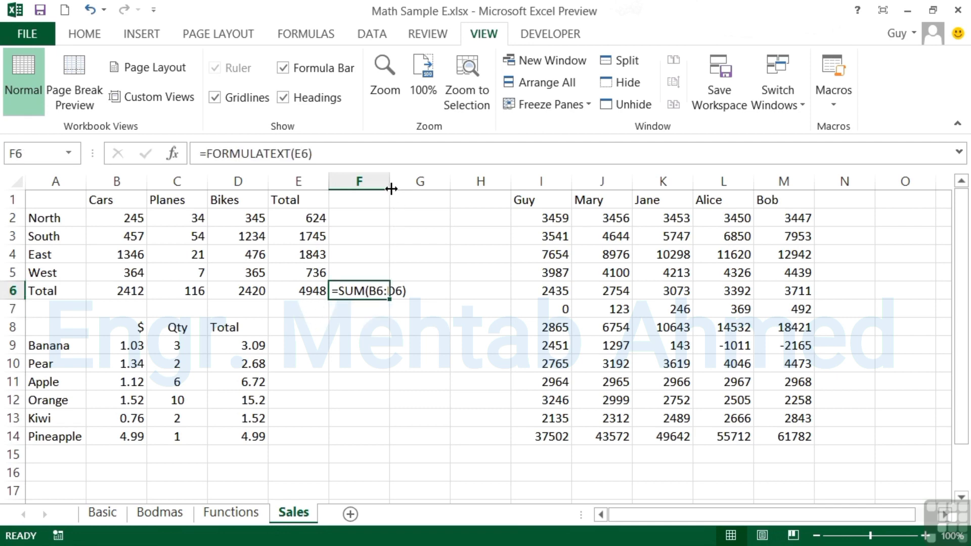
pyautogui.moveTo(391, 189); pyautogui.dragTo(444, 188)
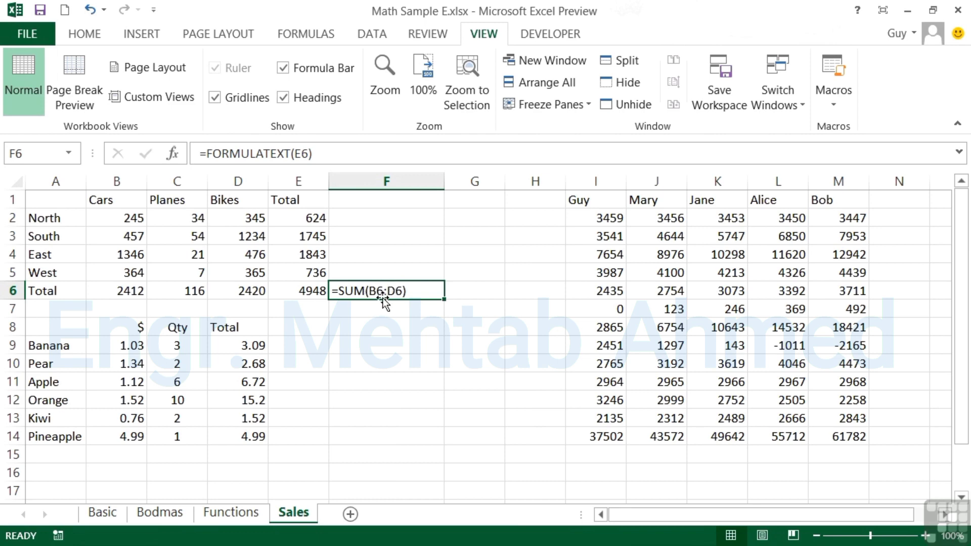
# Step: Change the grand total formula in E6 to =SUM(B6:C6) to test the formula text beside it
pyautogui.click(310, 293)
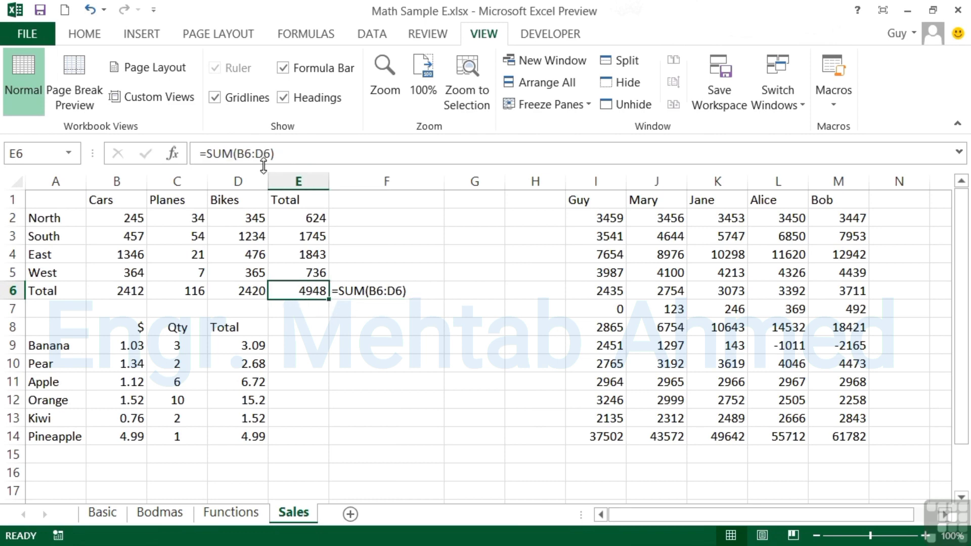
pyautogui.click(263, 154)
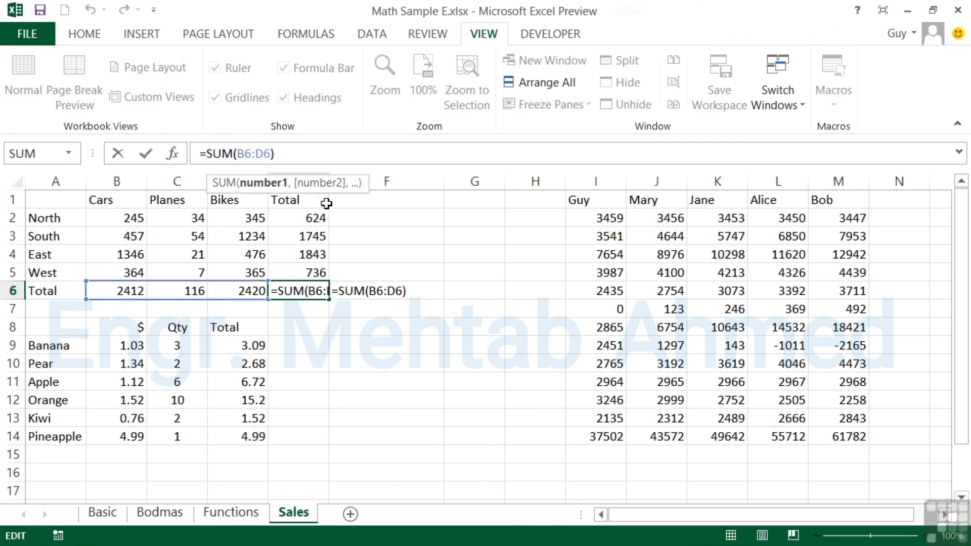
pyautogui.press('Delete')
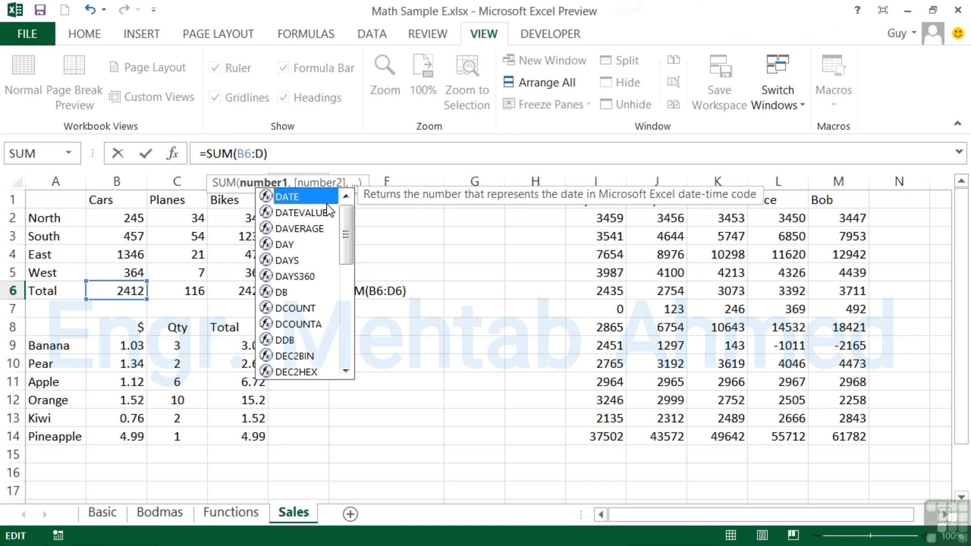
pyautogui.press('BackSpace')
pyautogui.write('C6')
pyautogui.press('Return')
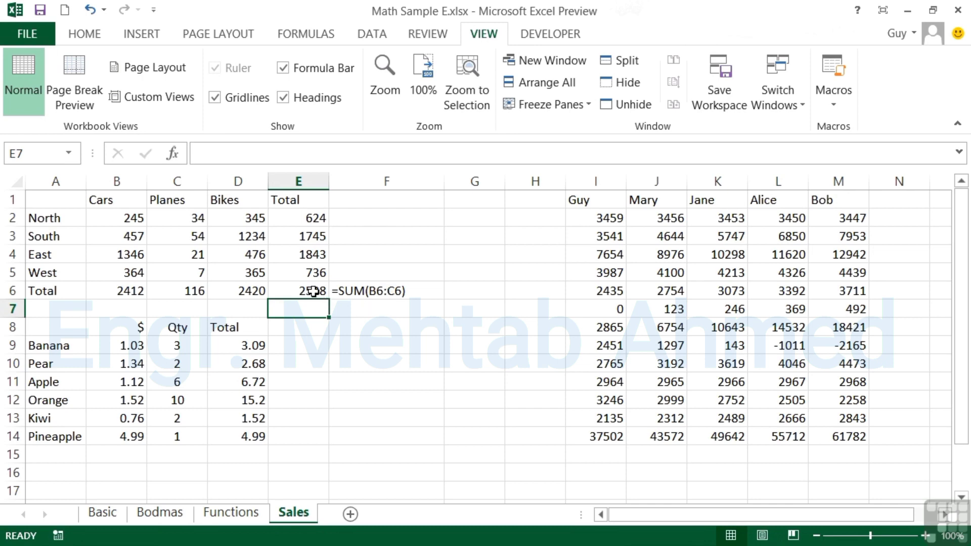
# Step: Examine the FORMULATEXT formula in F6 and the cell it references, both in the cell and in the formula bar
pyautogui.click(408, 294)
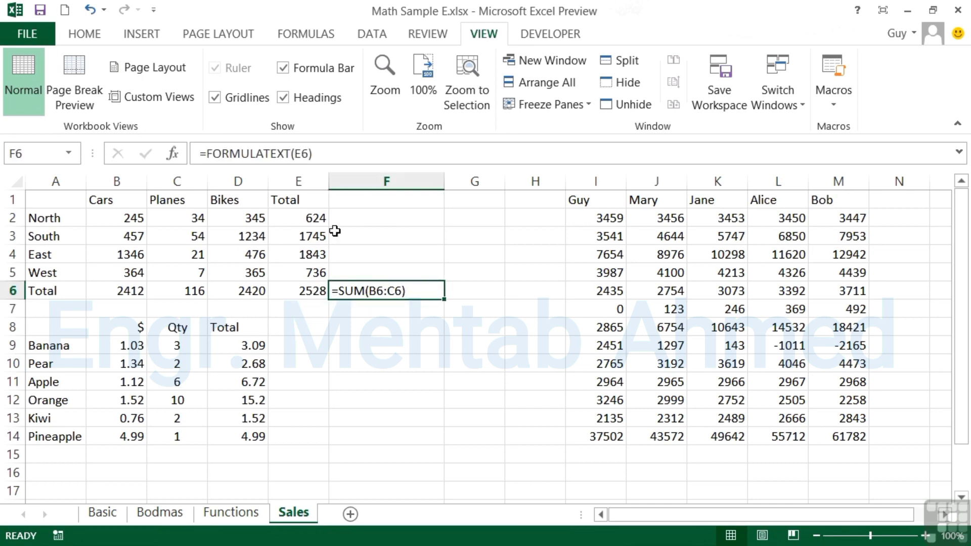
pyautogui.doubleClick(381, 289)
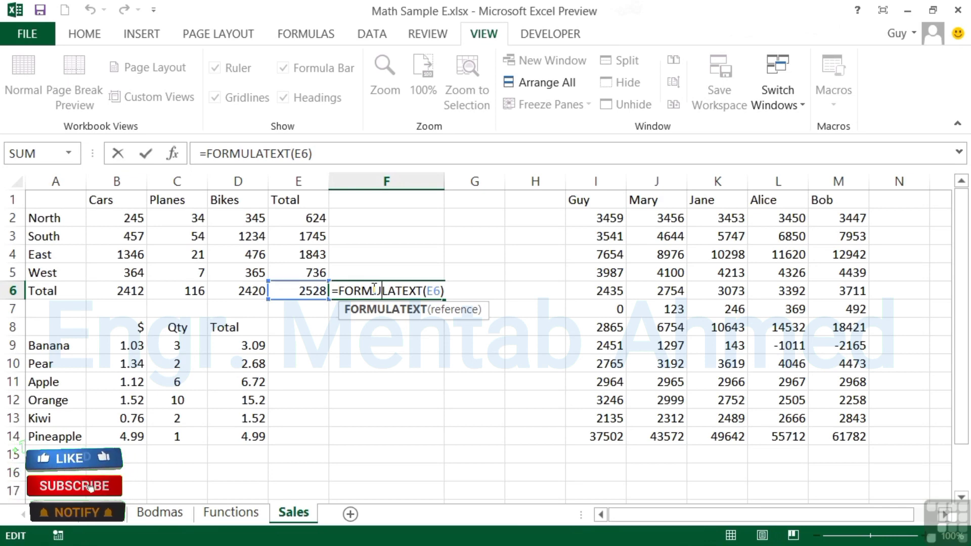
pyautogui.hotkey('ctrl', 'Return')
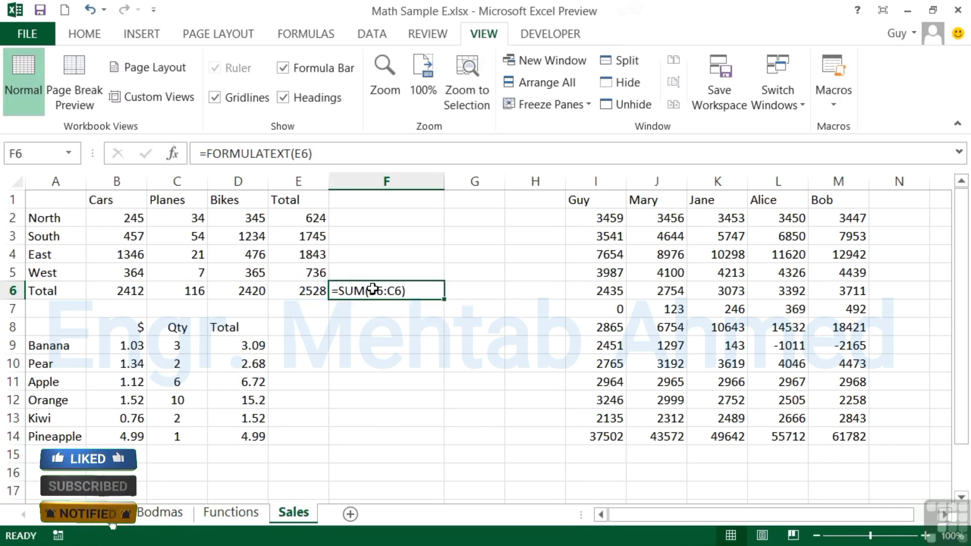
pyautogui.click(322, 156)
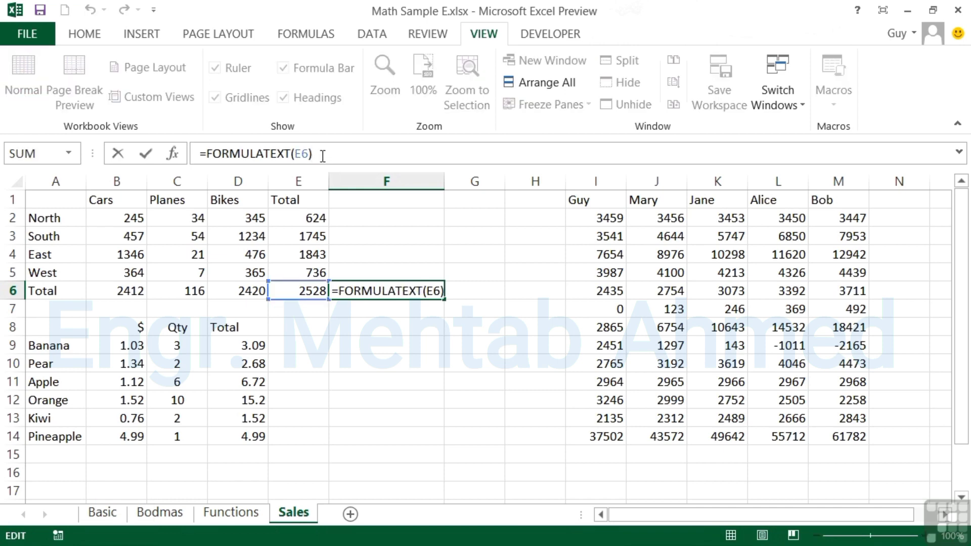